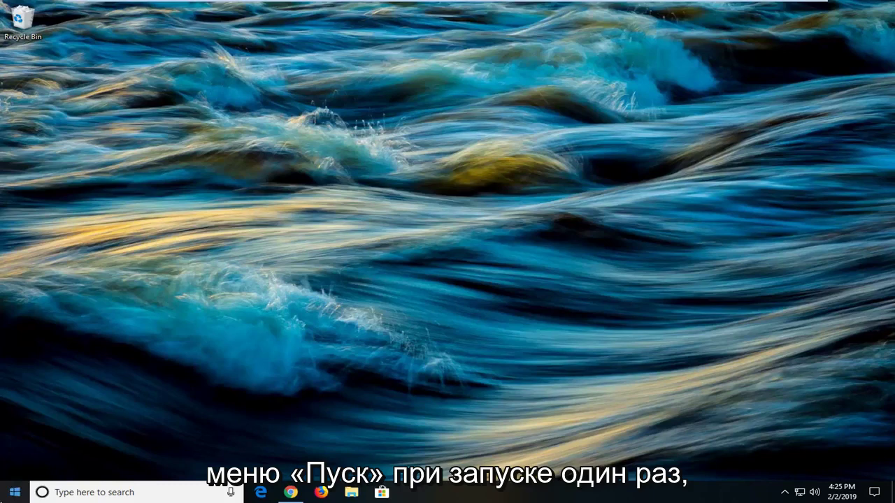
# Search the Start menu for 'troubleshoot' and open the Troubleshoot settings page
pyautogui.click(4, 492)
pyautogui.write('s')
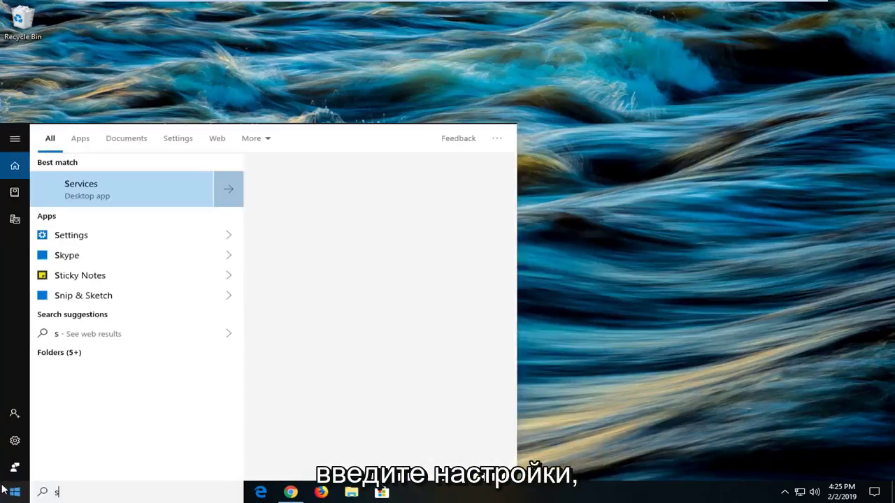
pyautogui.write('ettings')
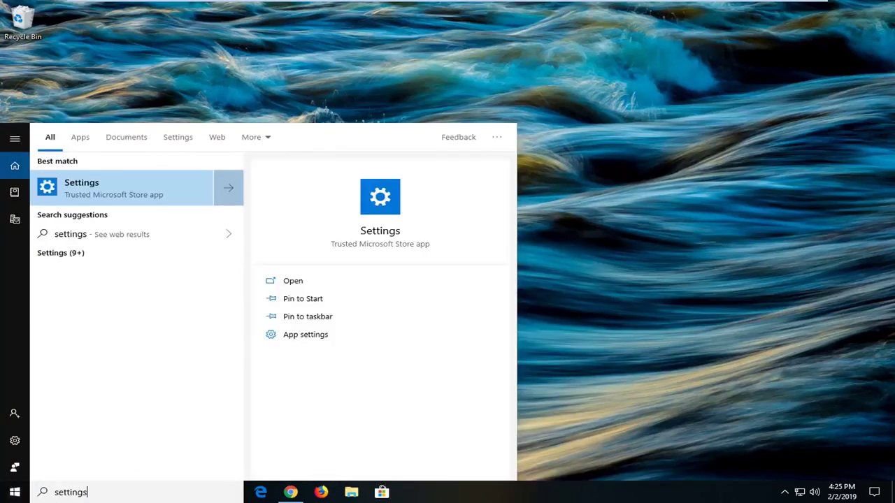
pyautogui.hotkey('ctrl', 'a')
pyautogui.write('troubleshoot')
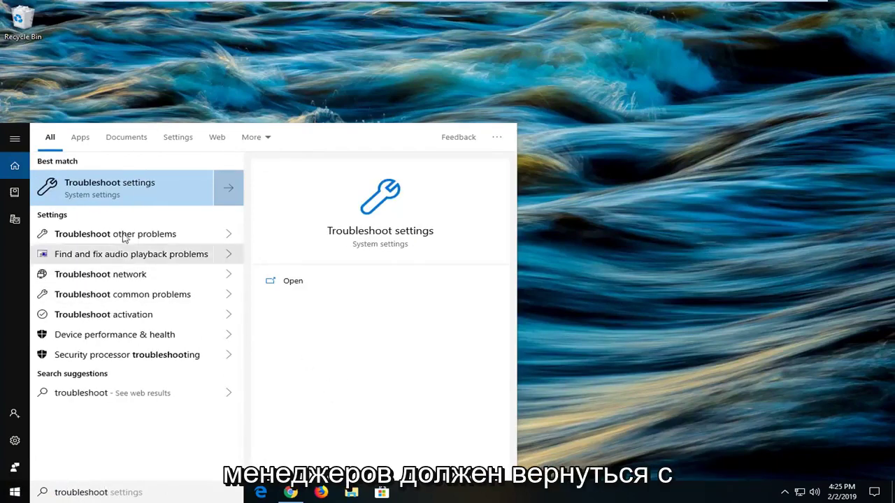
pyautogui.click(115, 190)
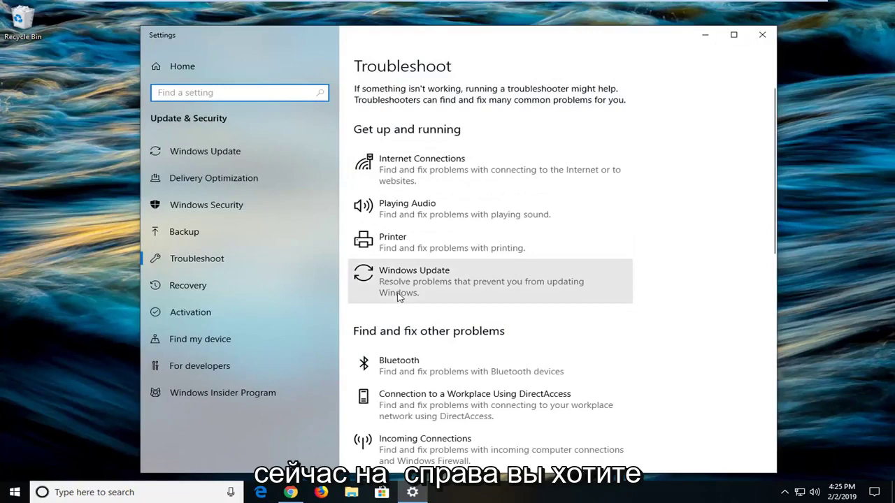
# Run the Windows Update troubleshooter past its pending-restart notice, then close its results
pyautogui.click(470, 292)
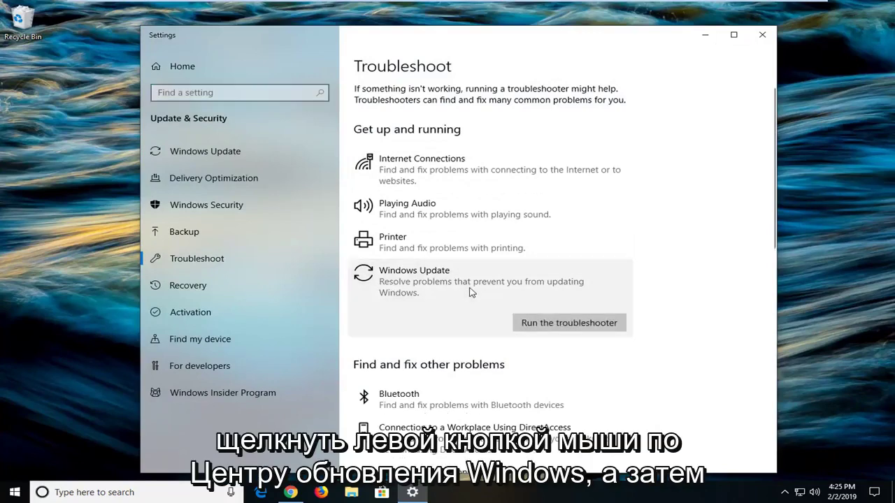
pyautogui.click(538, 325)
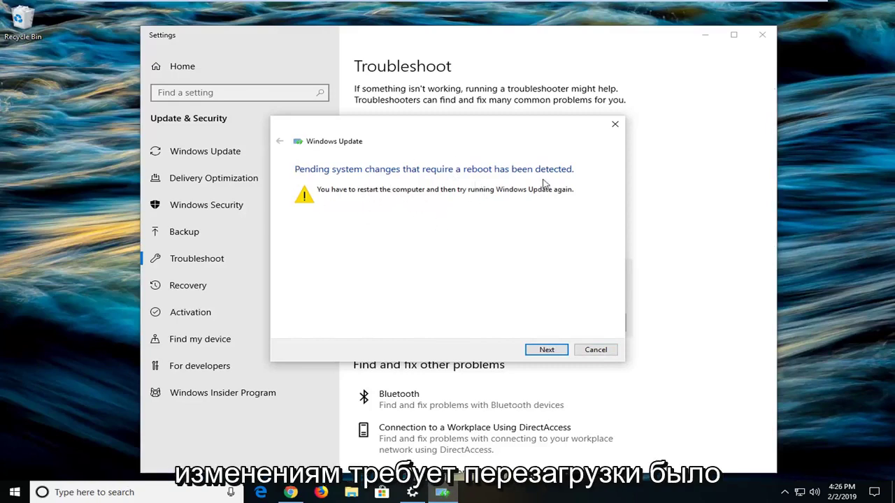
pyautogui.click(544, 350)
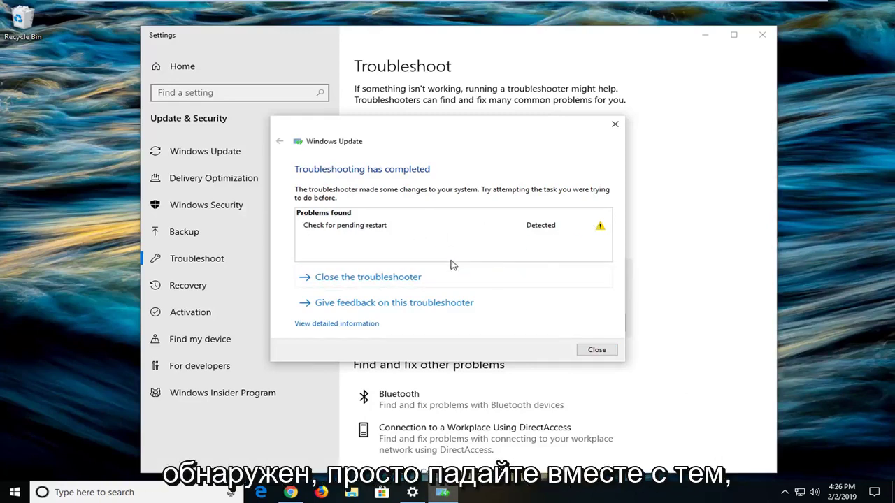
pyautogui.click(596, 349)
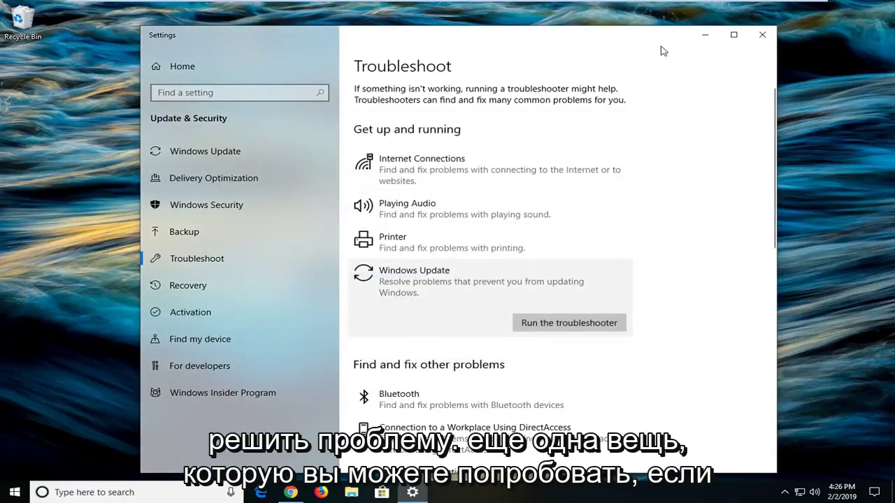
# Close Settings and launch Registry Editor as administrator from a 'regedit' Start search
pyautogui.click(762, 35)
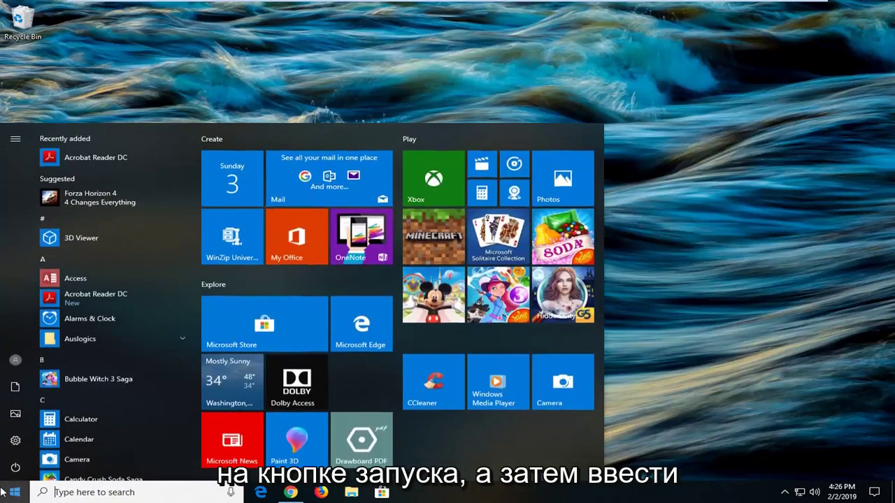
pyautogui.write('regedit')
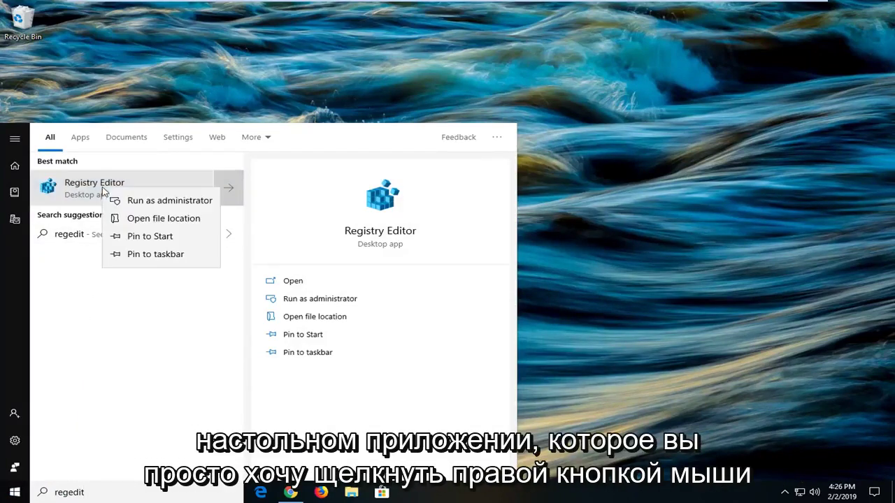
pyautogui.rightClick(103, 193)
pyautogui.click(140, 202)
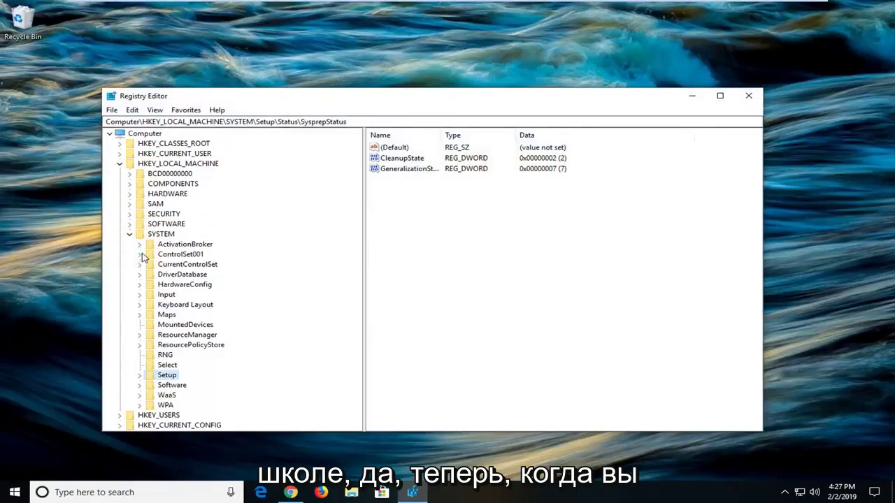
# Collapse SYSTEM and HKEY_LOCAL_MACHINE back to the top-level hives and select Computer
pyautogui.click(129, 236)
pyautogui.click(120, 164)
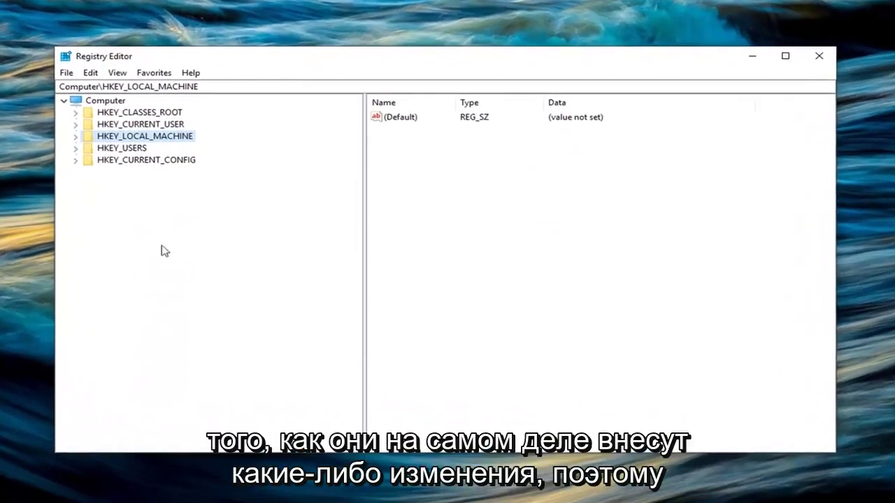
pyautogui.click(105, 104)
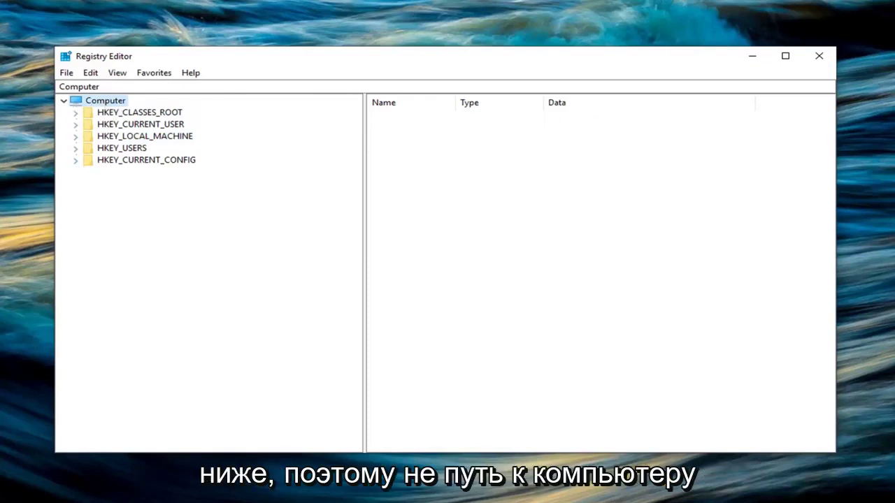
pyautogui.click(78, 87)
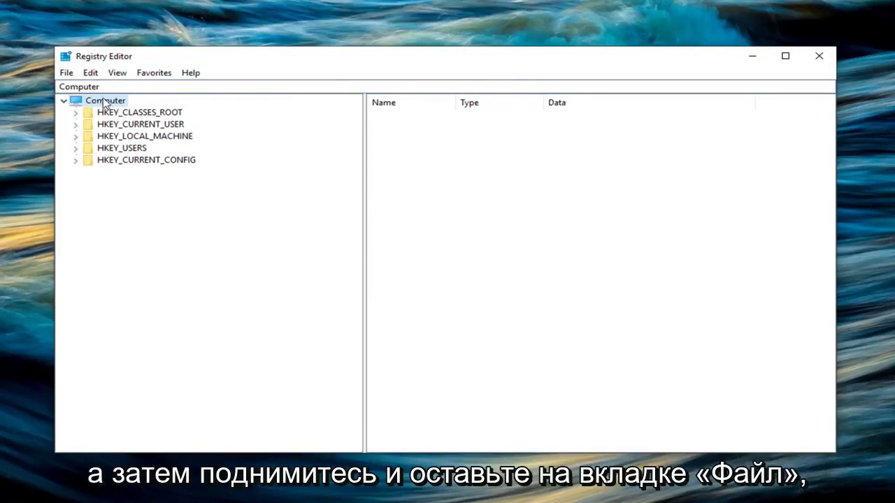
# Open the whole-registry Export dialog from the File menu, then dismiss it
pyautogui.click(65, 73)
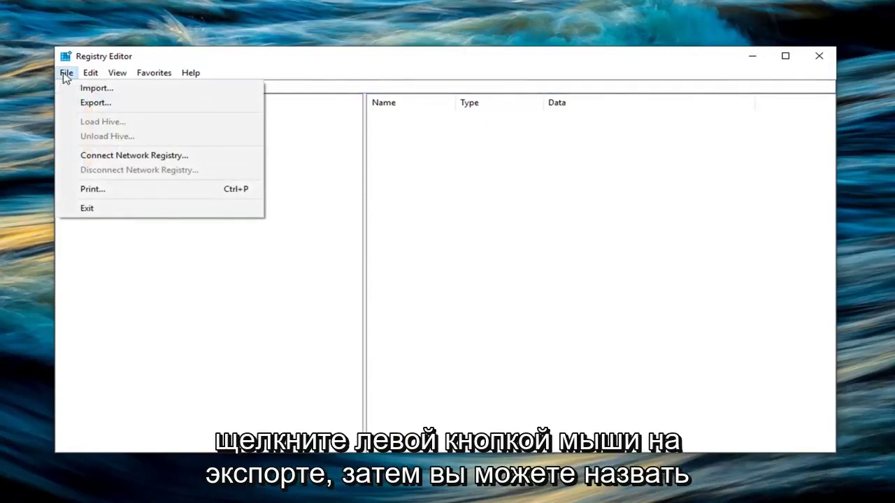
pyautogui.click(93, 103)
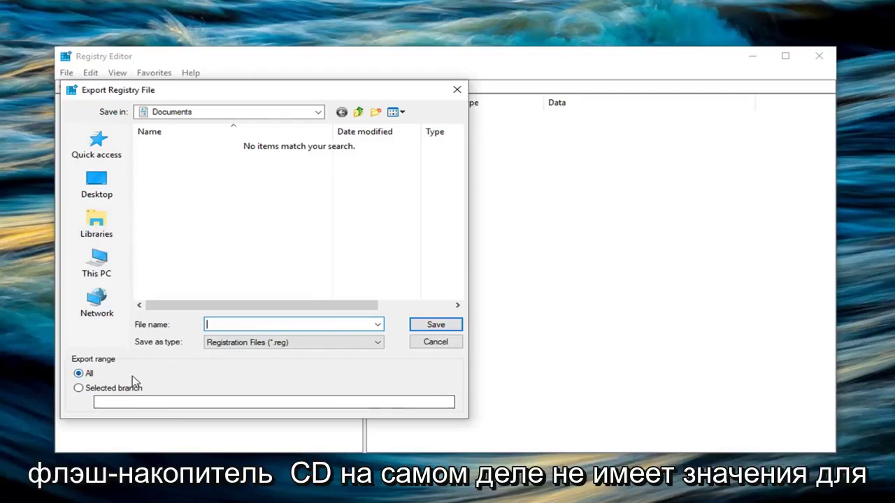
pyautogui.click(433, 342)
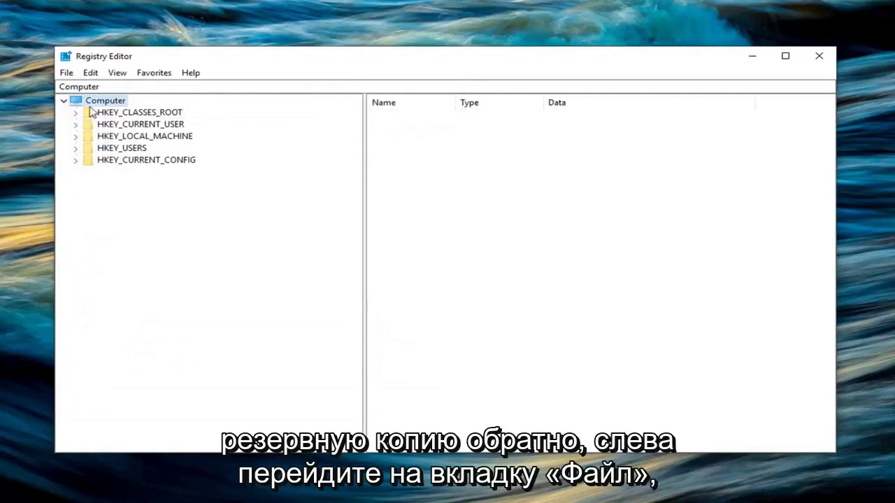
# Open the Import Registry File dialog and cancel without importing
pyautogui.click(67, 74)
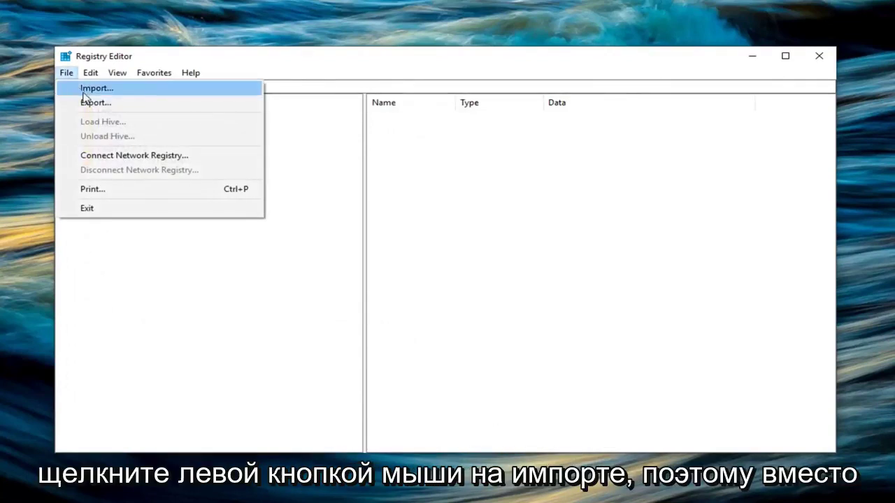
pyautogui.click(97, 89)
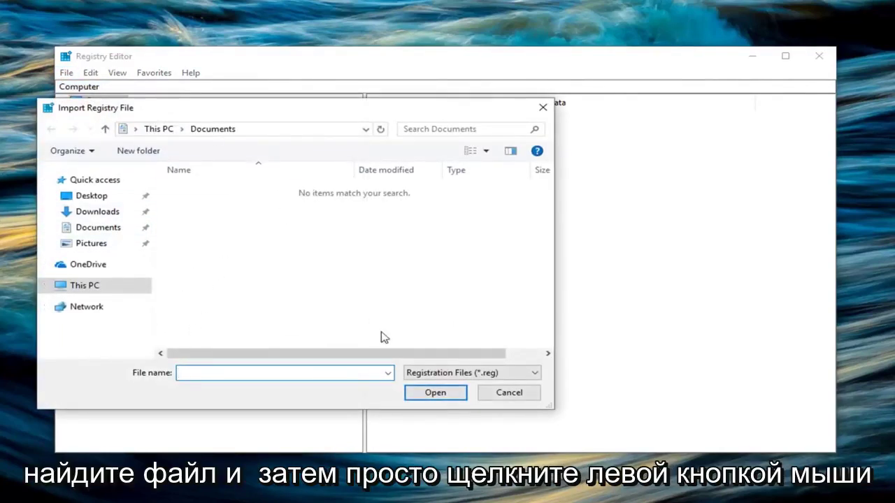
pyautogui.click(505, 397)
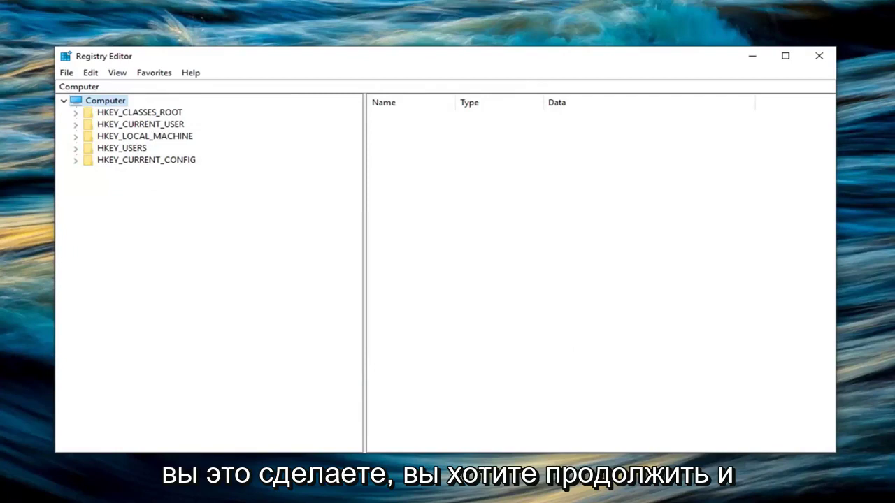
# Expand HKEY_LOCAL_MACHINE > SOFTWARE > Microsoft and select Provisioning to show its FirstRunComplete value
pyautogui.click(109, 138)
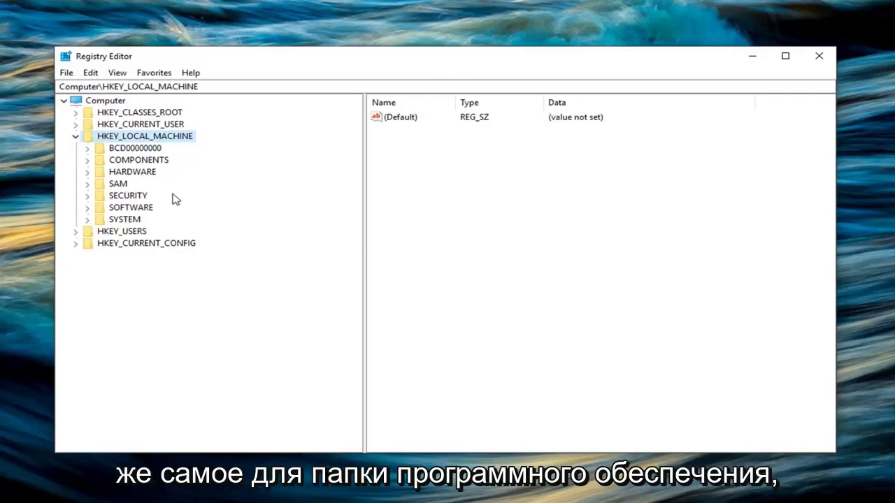
pyautogui.click(86, 208)
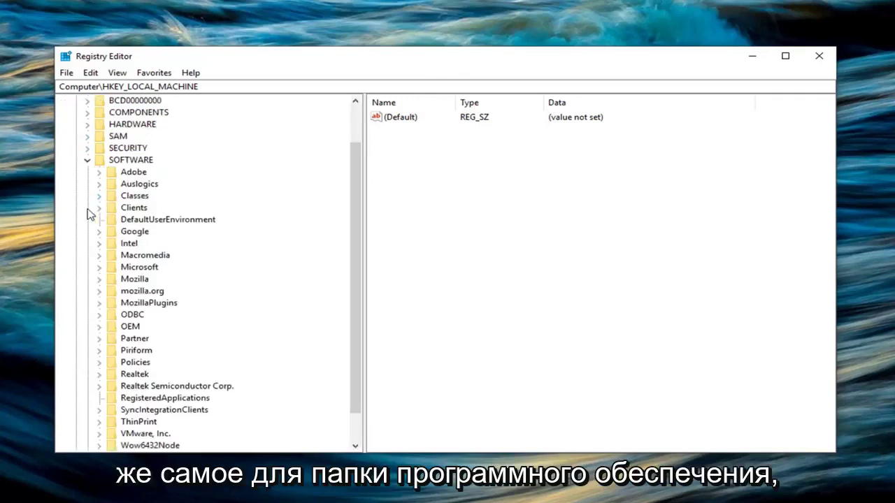
pyautogui.scroll(-1, 110, 171)
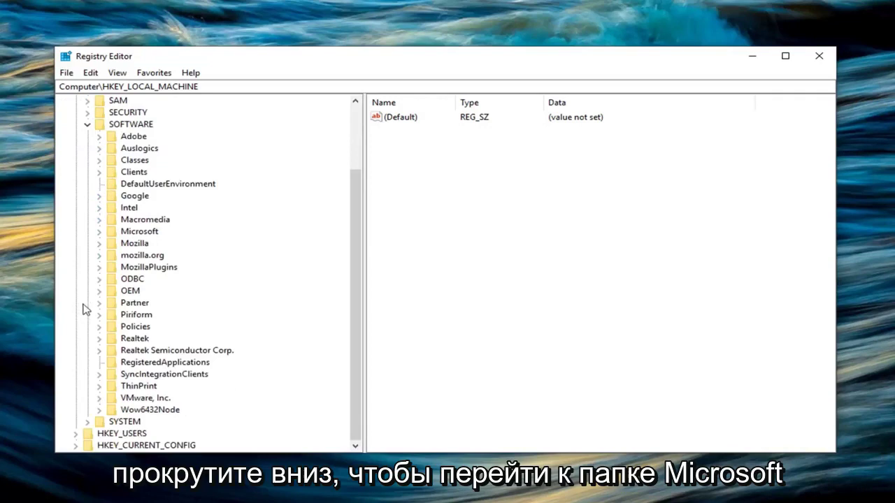
pyautogui.click(99, 231)
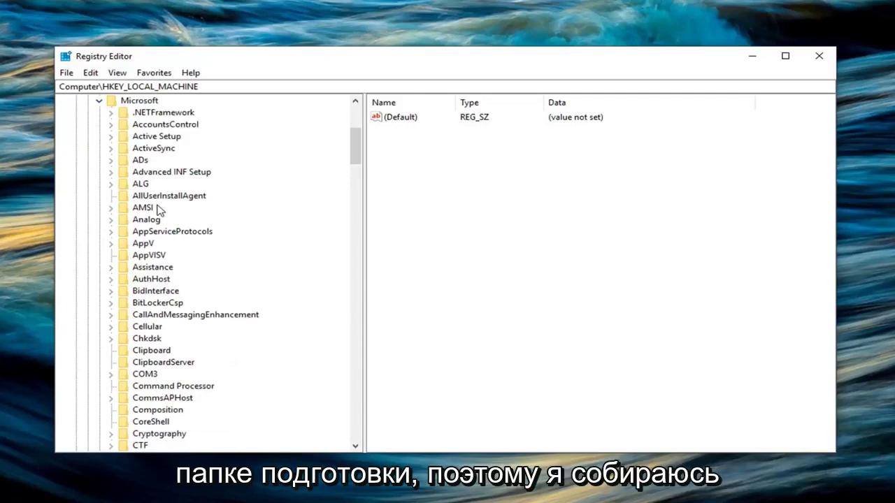
pyautogui.scroll(-20, 210, 231)
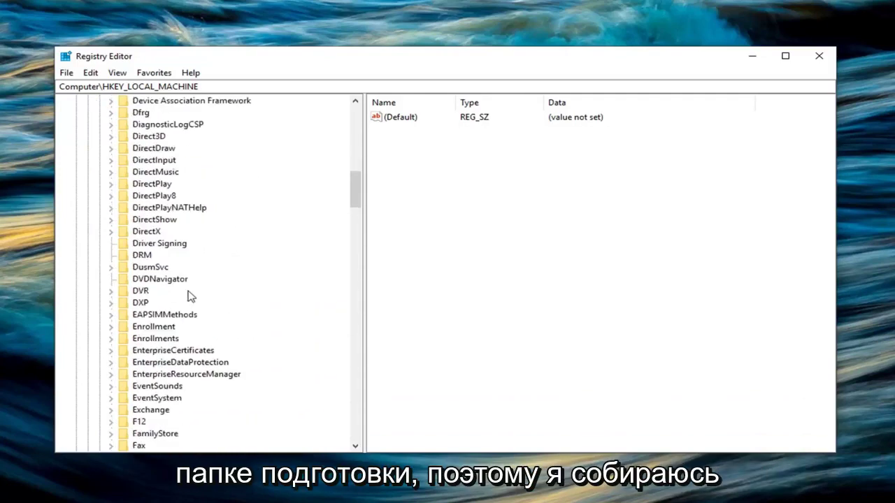
pyautogui.scroll(-18, 187, 294)
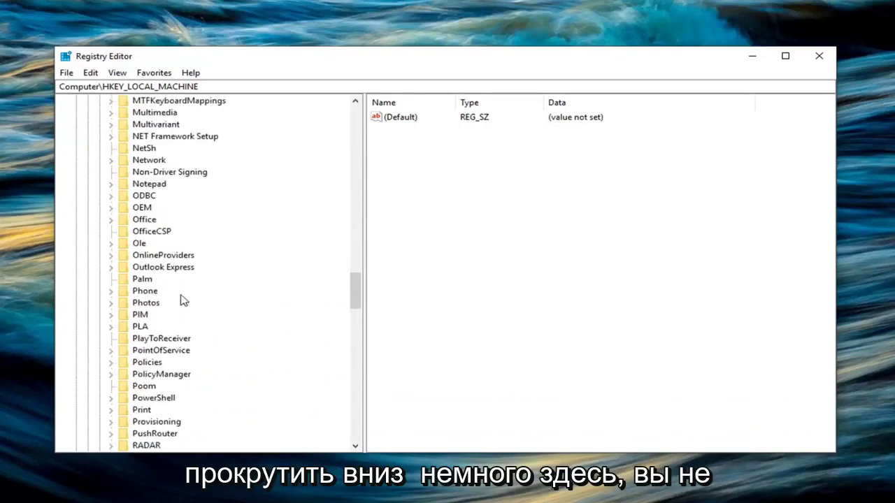
pyautogui.scroll(-1, 162, 353)
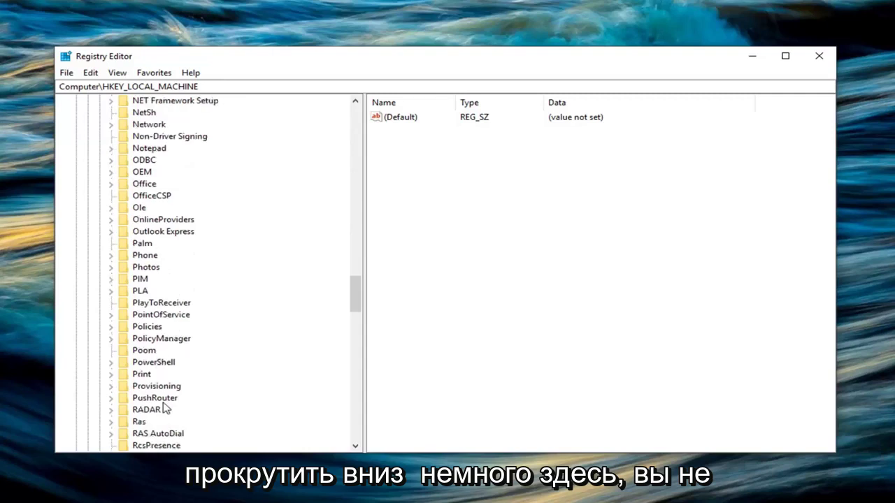
pyautogui.click(157, 387)
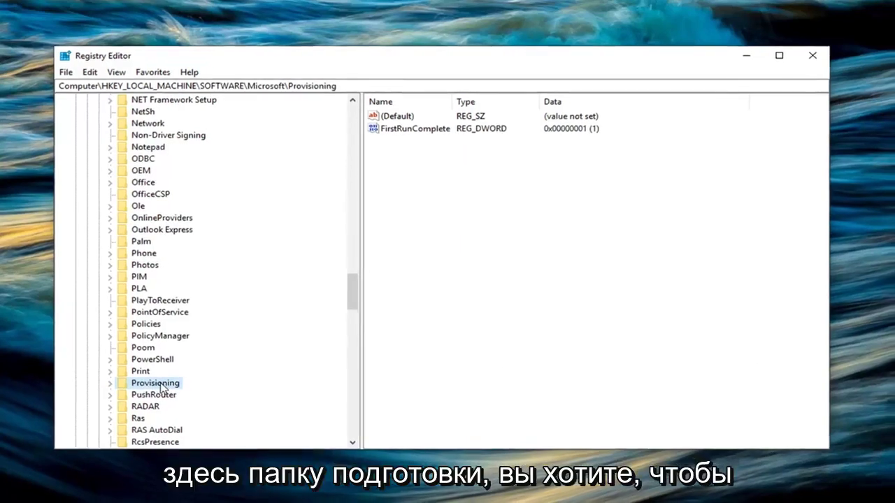
# Save the Provisioning key's export as 'Provisioning' in the Desktop folder
pyautogui.rightClick(162, 390)
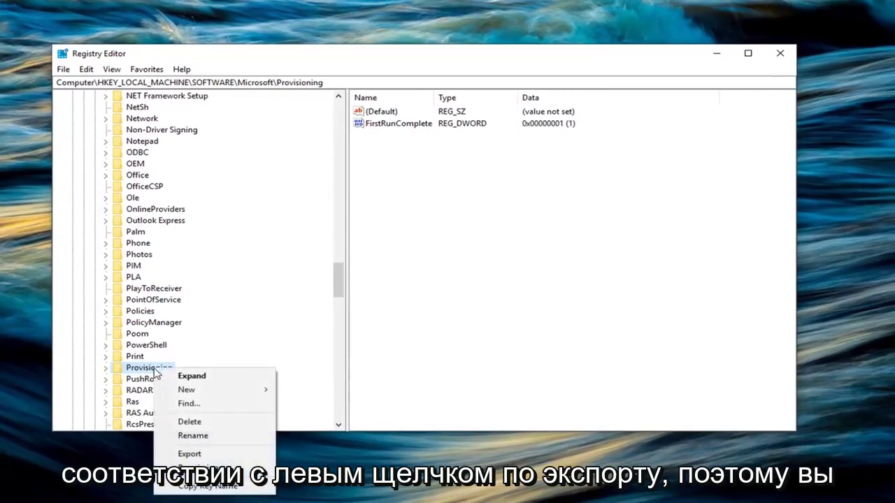
pyautogui.click(189, 453)
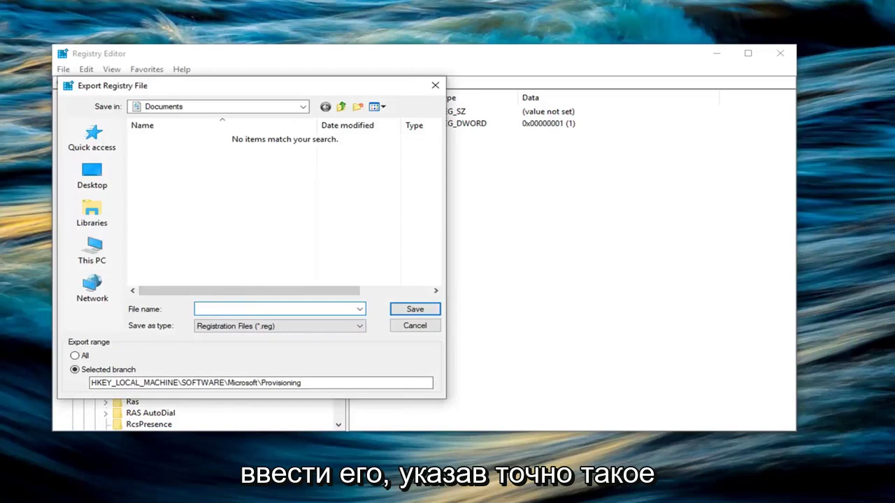
pyautogui.write('rov')
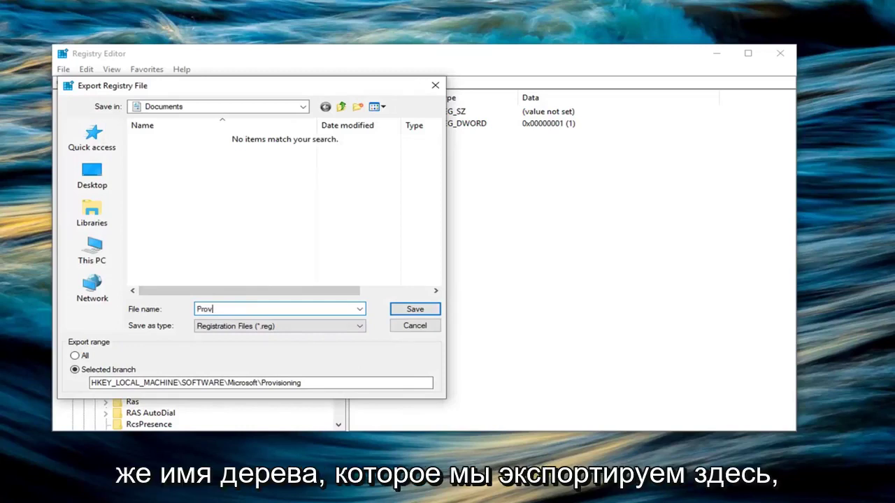
pyautogui.write('isioning')
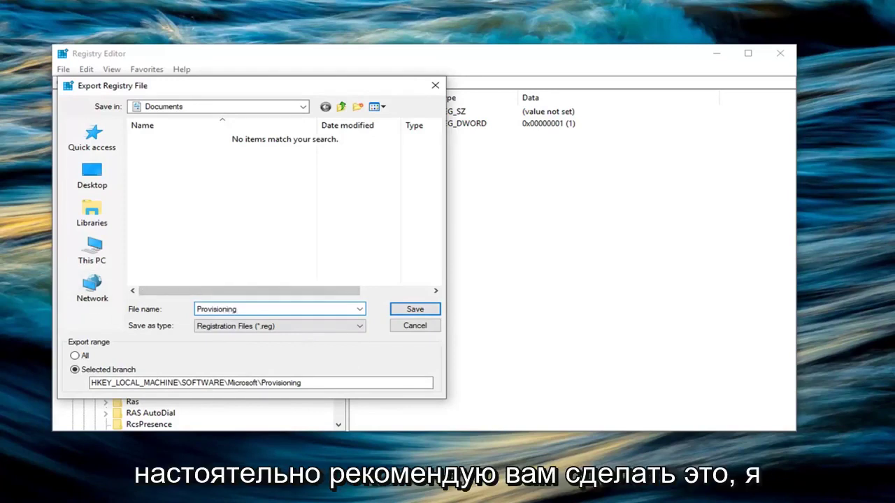
pyautogui.click(78, 176)
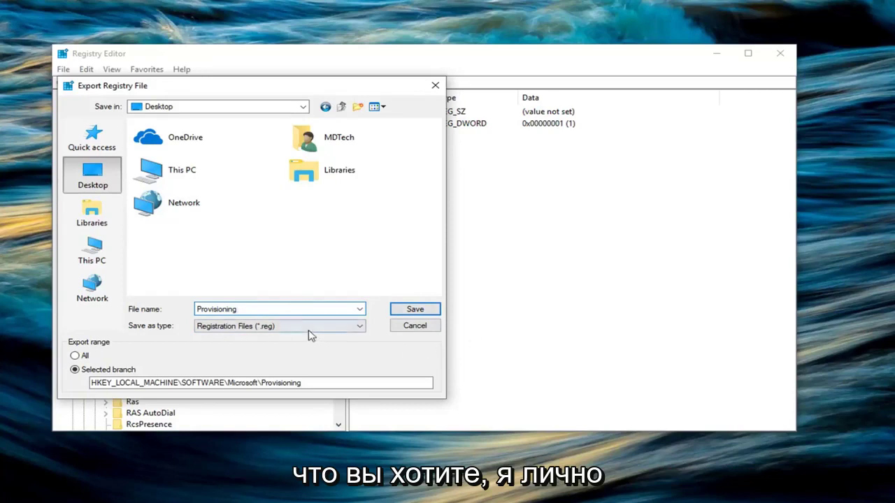
pyautogui.click(201, 309)
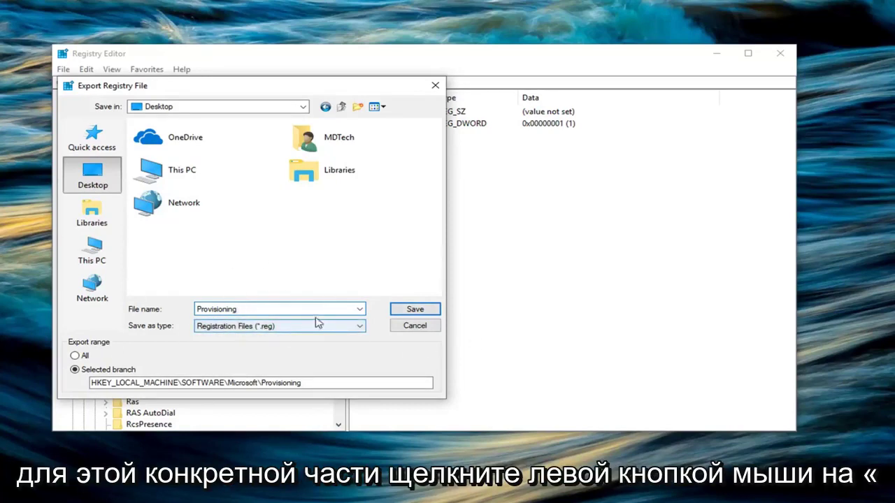
pyautogui.click(404, 306)
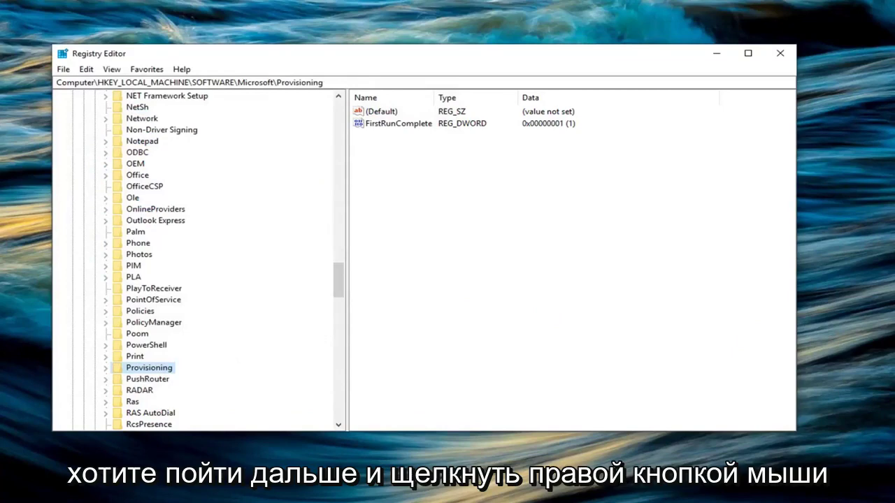
# Open the Provisioning key's Permissions dialog and move it aside
pyautogui.rightClick(133, 371)
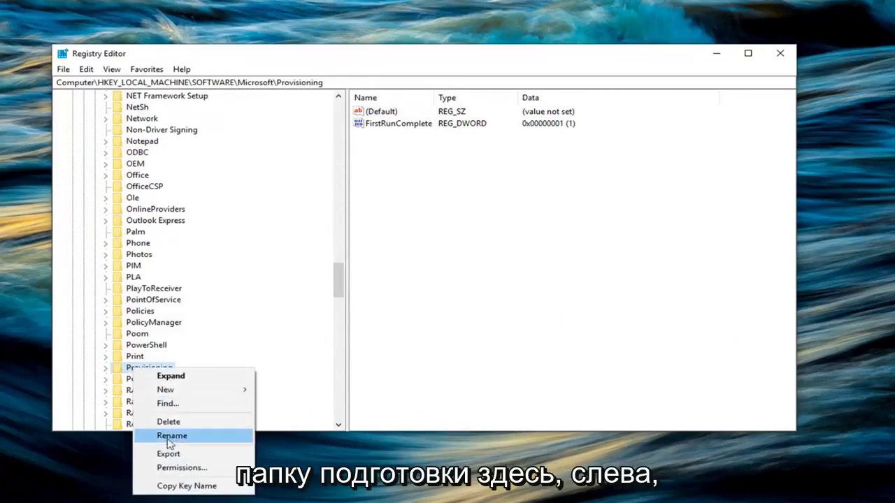
pyautogui.click(173, 467)
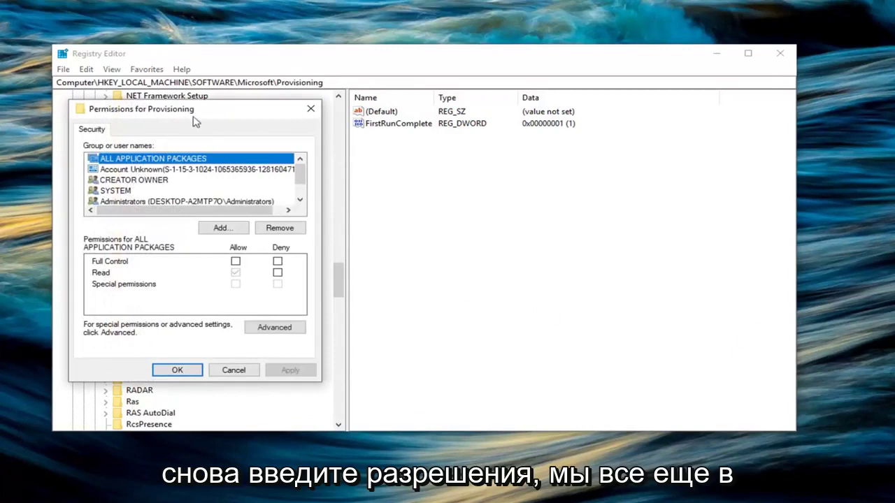
pyautogui.moveTo(194, 111); pyautogui.dragTo(492, 125)
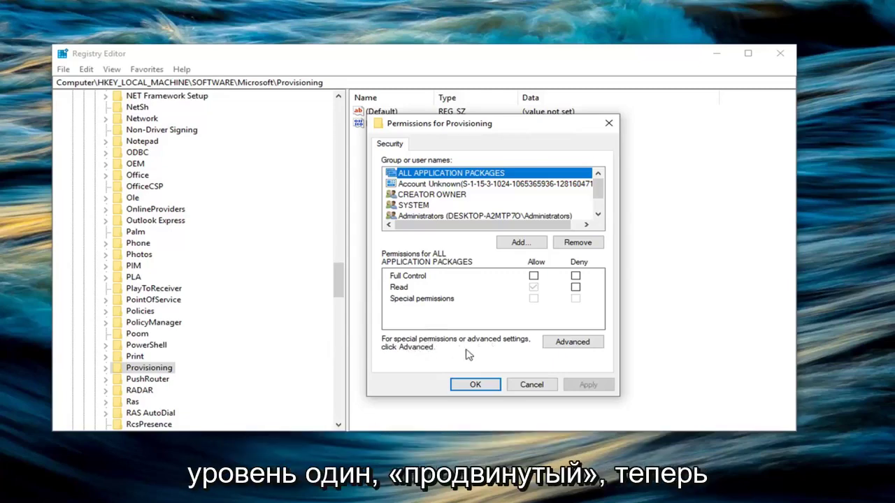
# In Advanced security settings, start changing the owner and enter 'Admin' as the object name
pyautogui.click(563, 343)
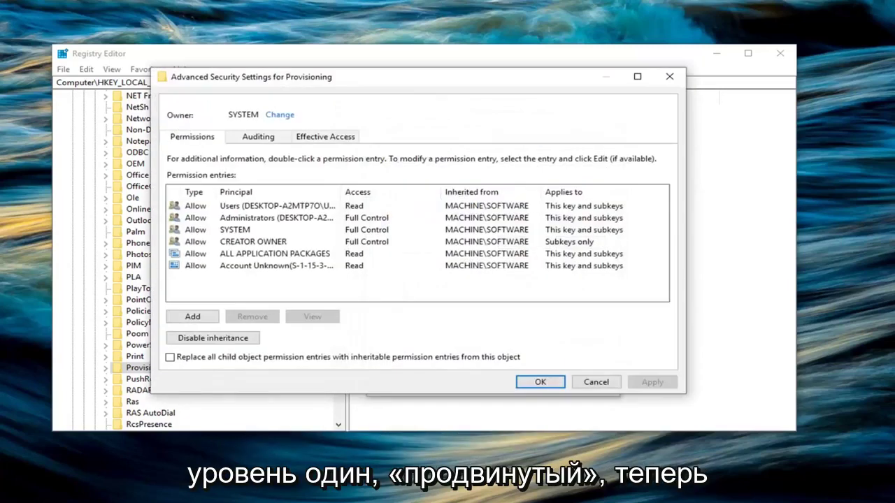
pyautogui.click(279, 116)
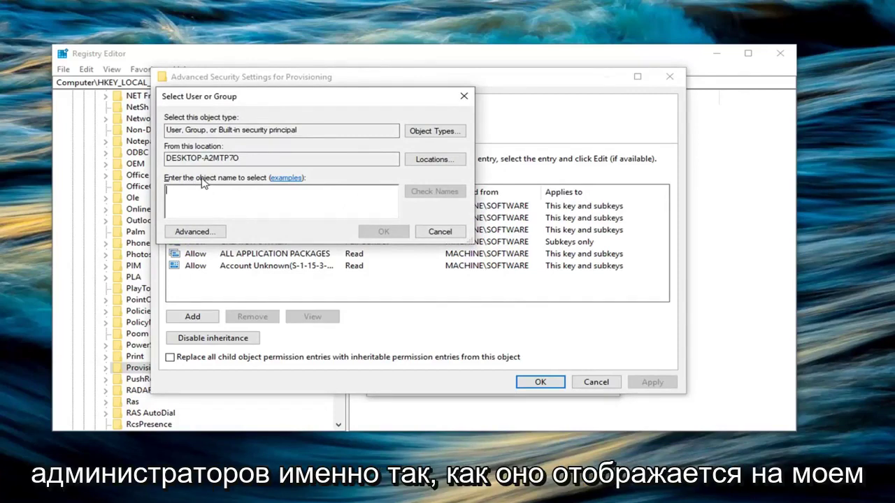
pyautogui.write('Ad')
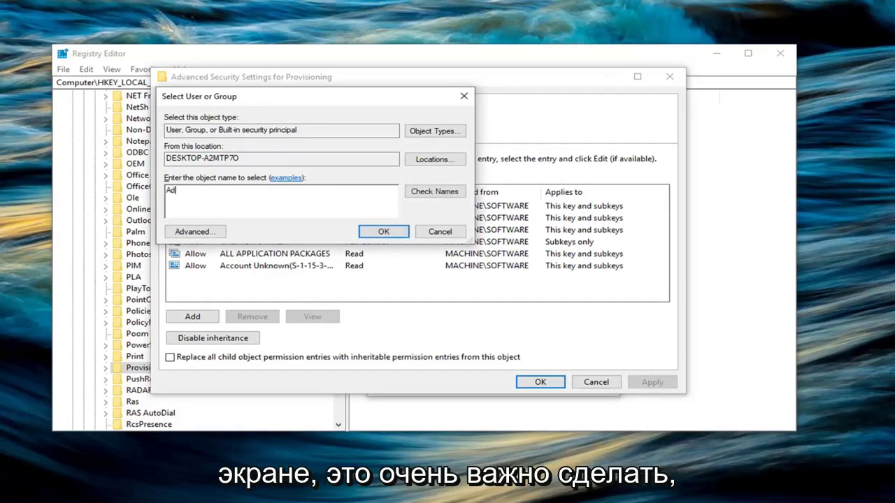
pyautogui.write('ministrators')
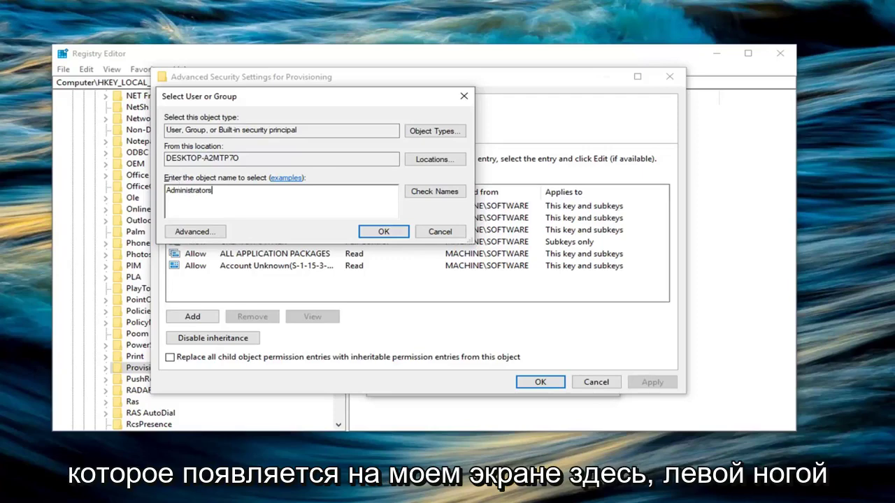
# Confirm Administrators as owner, tick 'Replace owner on subcontainers and objects', and apply
pyautogui.click(373, 236)
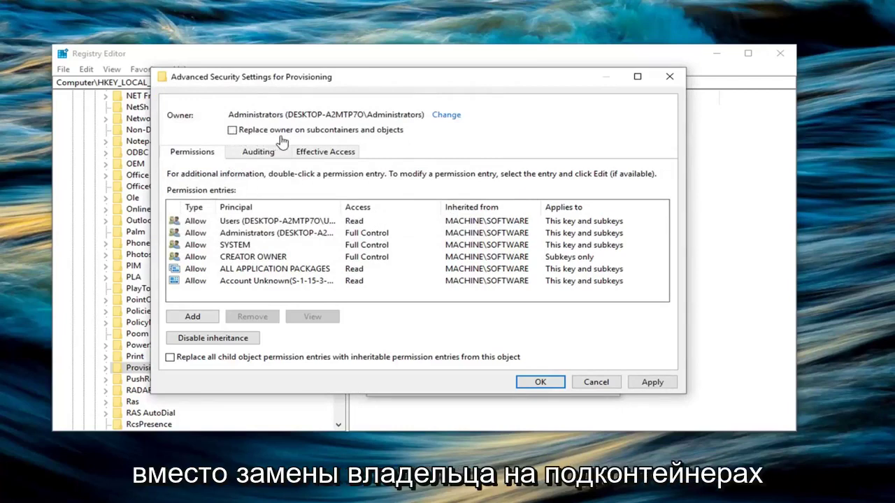
pyautogui.click(233, 131)
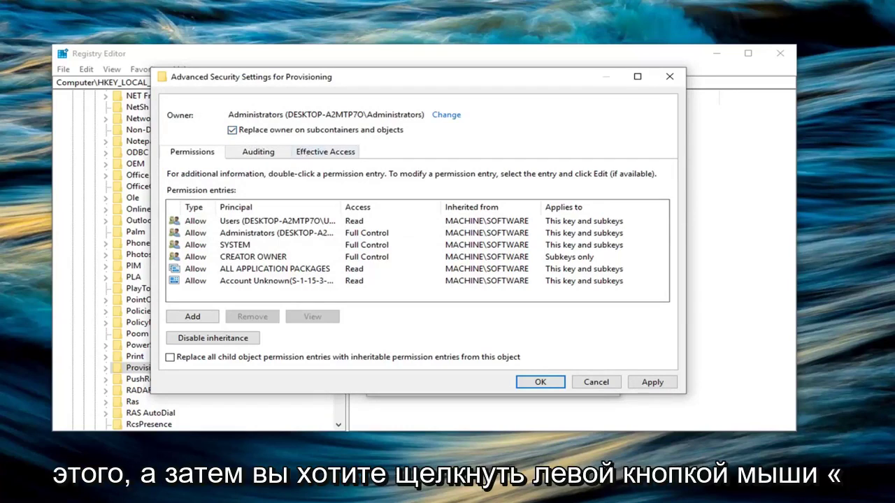
pyautogui.click(652, 383)
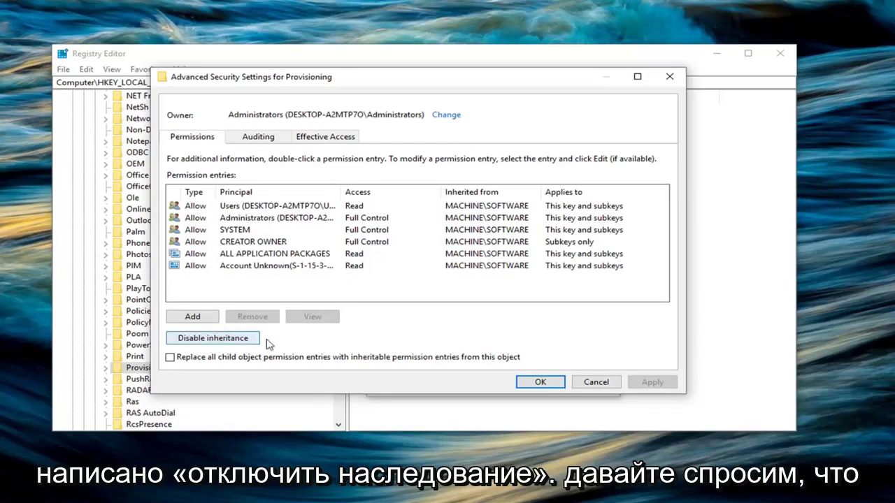
# Disable inheritance on Provisioning, converting inherited permissions into explicit ones
pyautogui.click(205, 341)
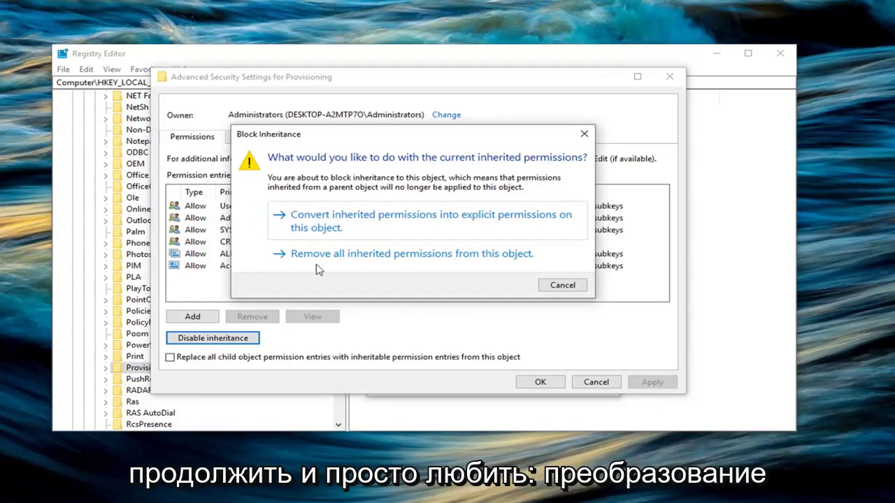
pyautogui.click(368, 230)
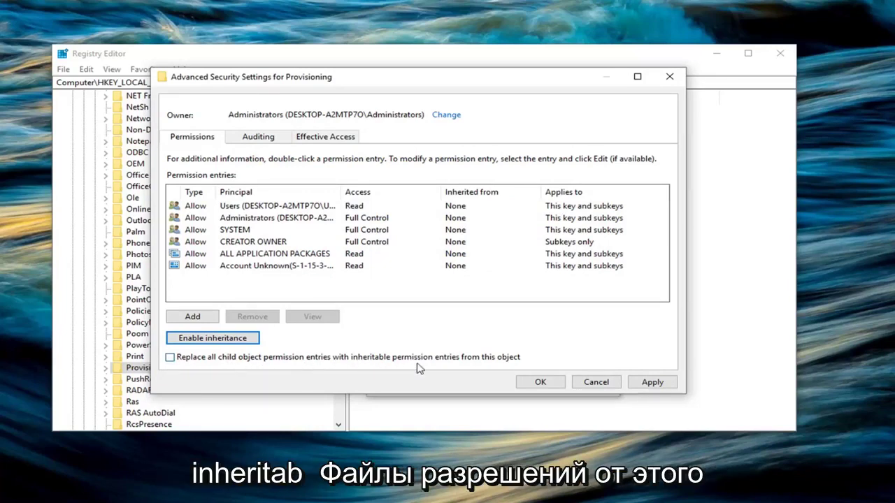
# Replace all subkey permission entries with Provisioning's inheritable permissions, confirm, and close both security dialogs
pyautogui.click(179, 359)
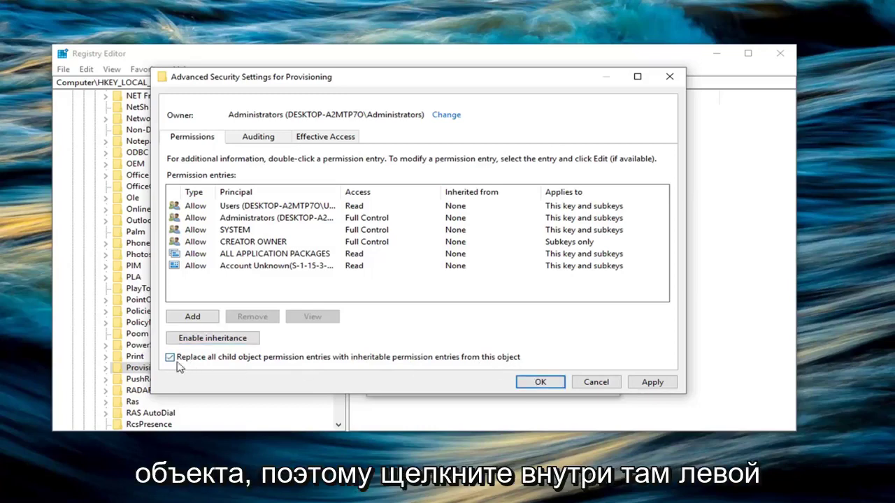
pyautogui.click(655, 382)
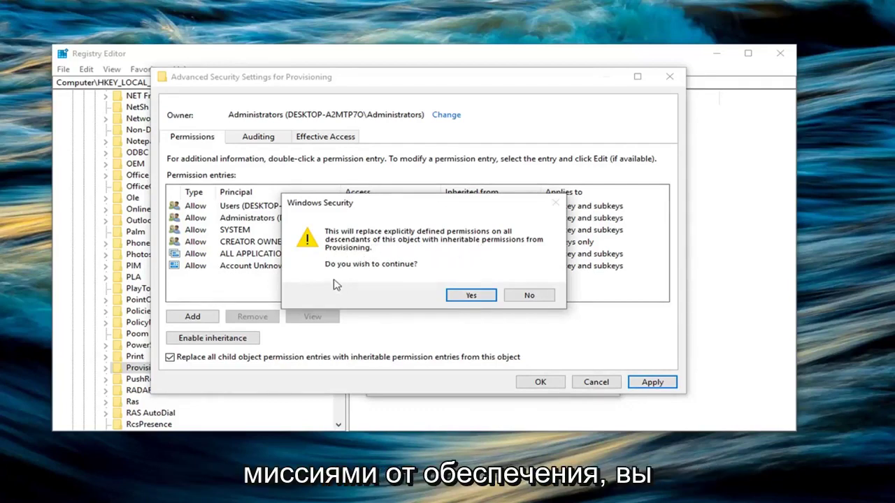
pyautogui.click(469, 295)
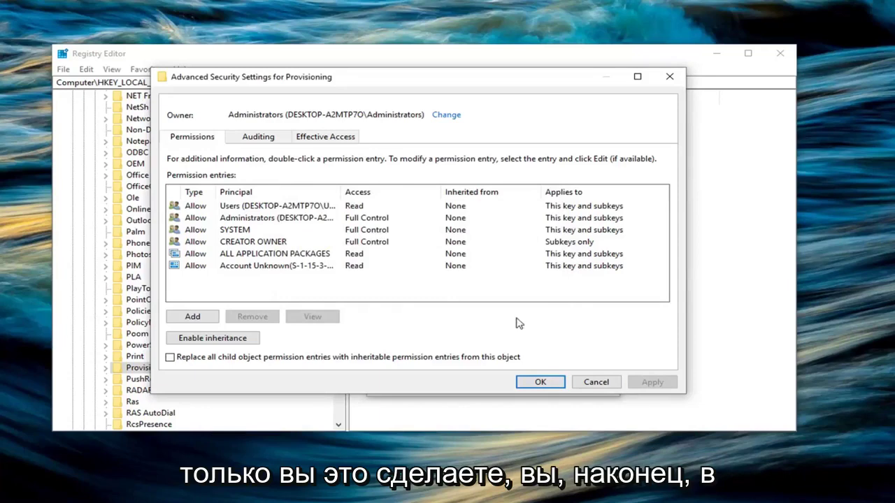
pyautogui.click(537, 384)
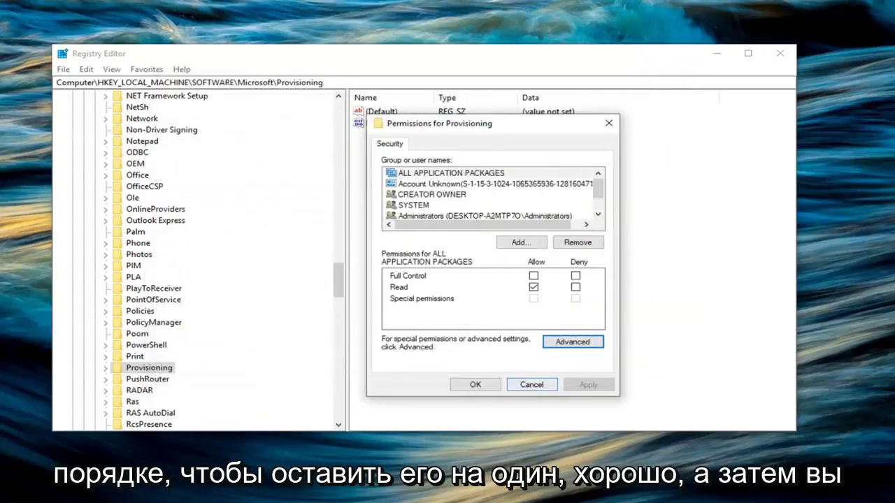
pyautogui.click(470, 386)
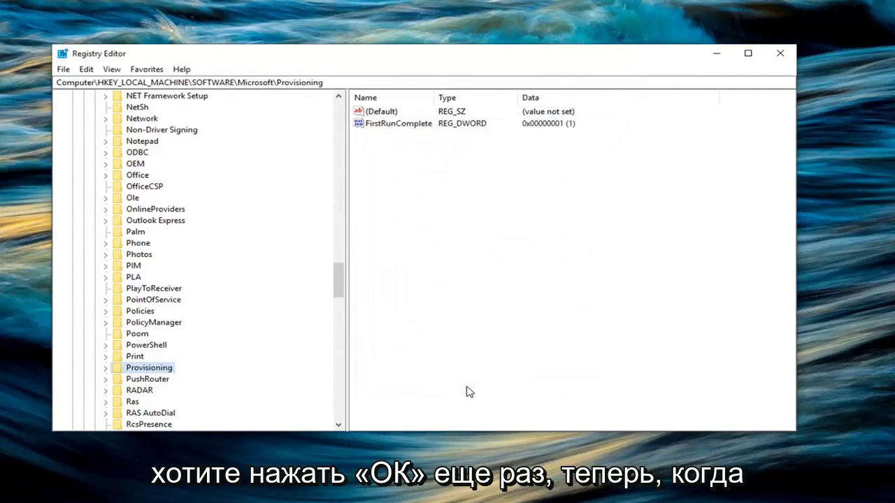
# Rename HKLM\SOFTWARE\Microsoft\Provisioning to Provisioning.OLD by appending .OLD to its name
pyautogui.rightClick(154, 371)
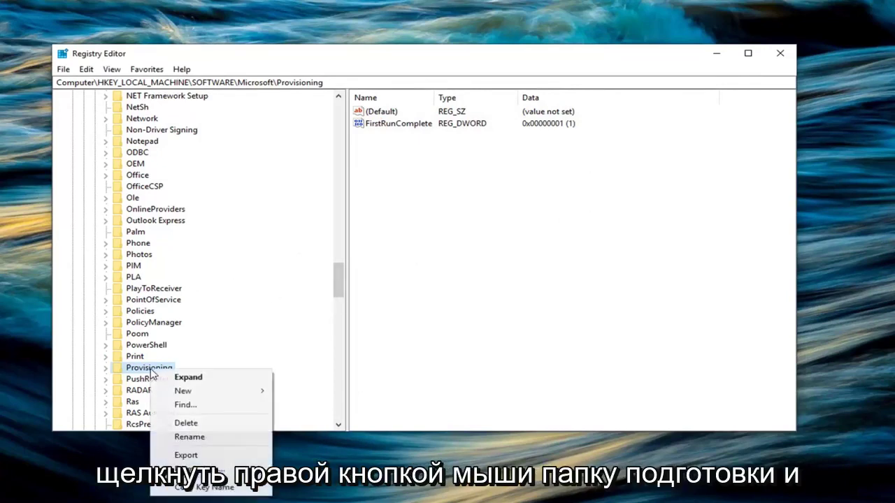
pyautogui.click(188, 437)
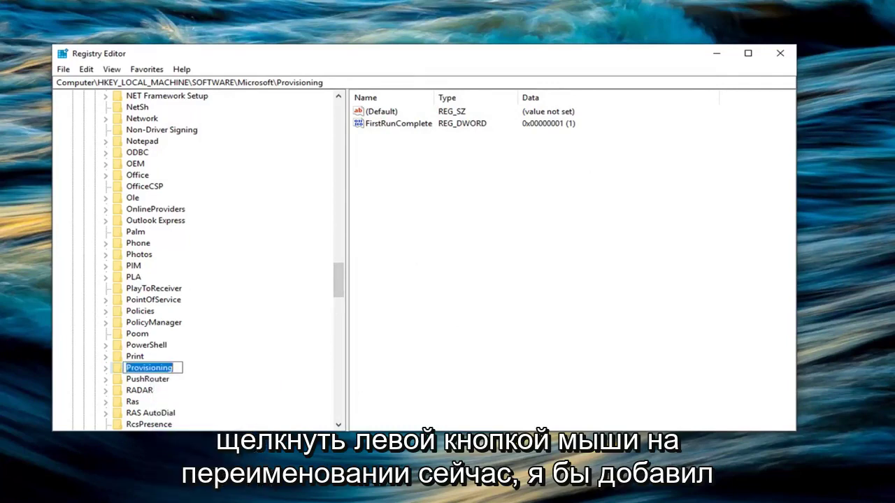
pyautogui.click(171, 368)
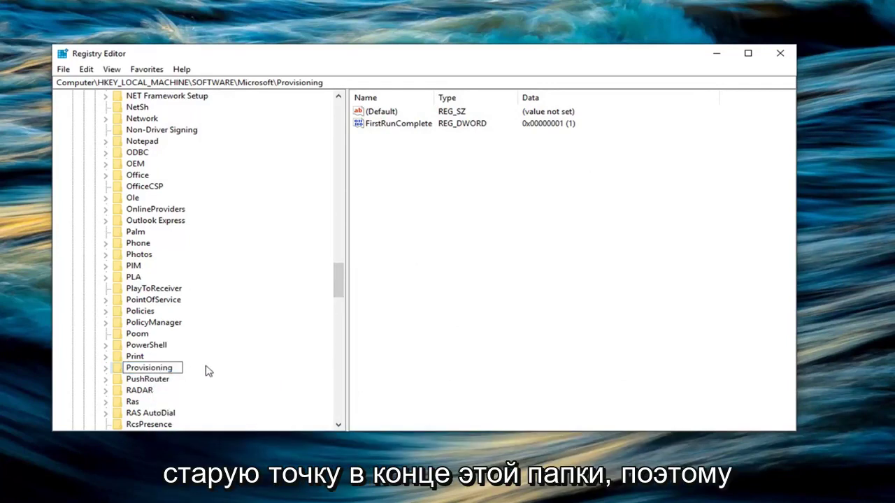
pyautogui.write('.ol')
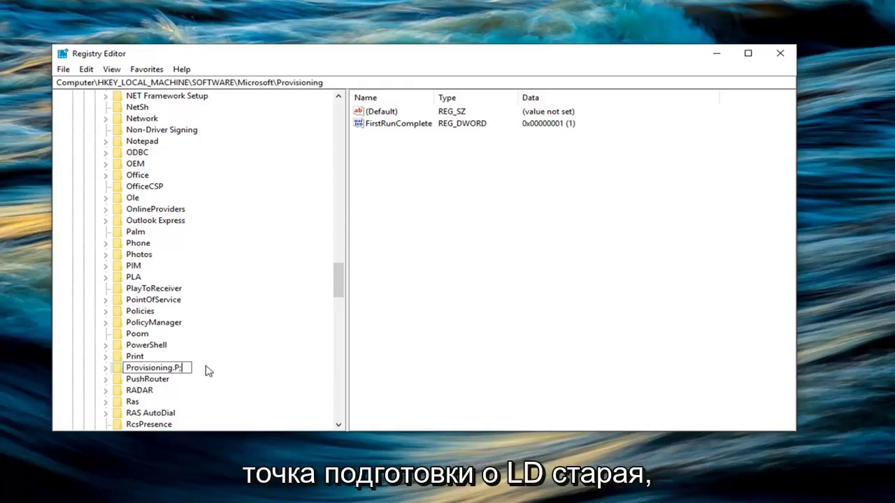
pyautogui.press('BackSpace')
pyautogui.press('BackSpace')
pyautogui.write('OLD')
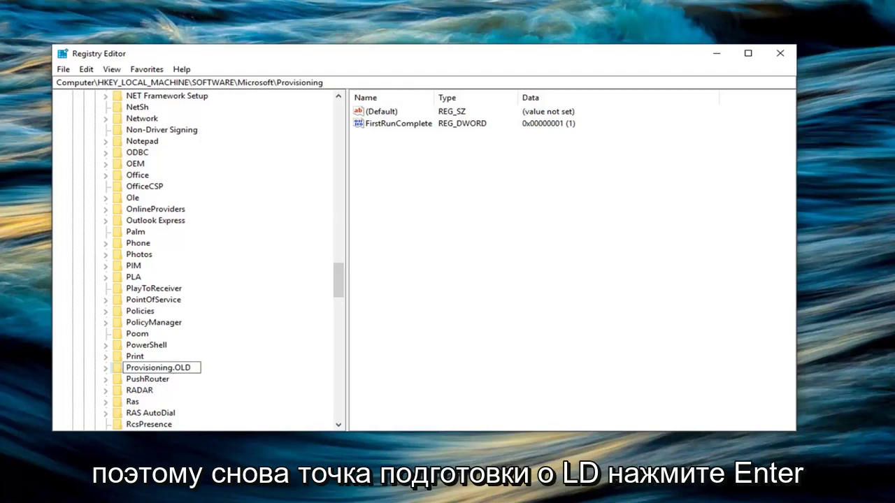
pyautogui.press('Return')
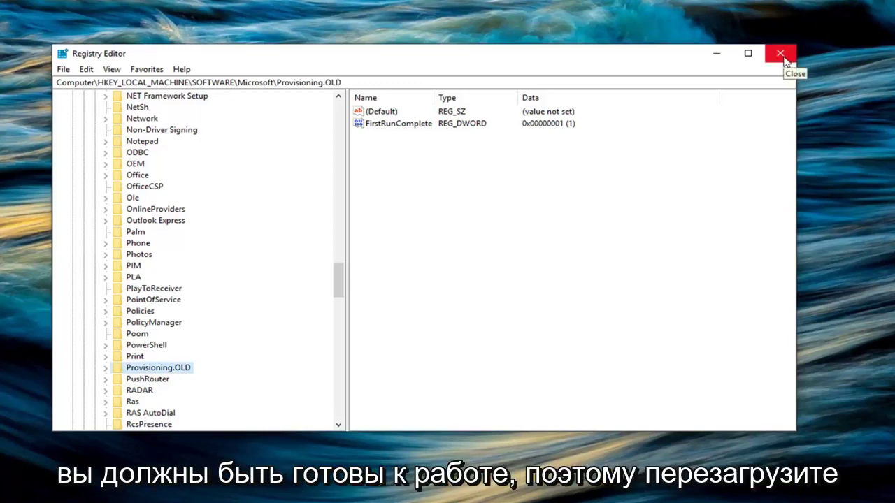
pyautogui.scroll(-2, 338, 294)
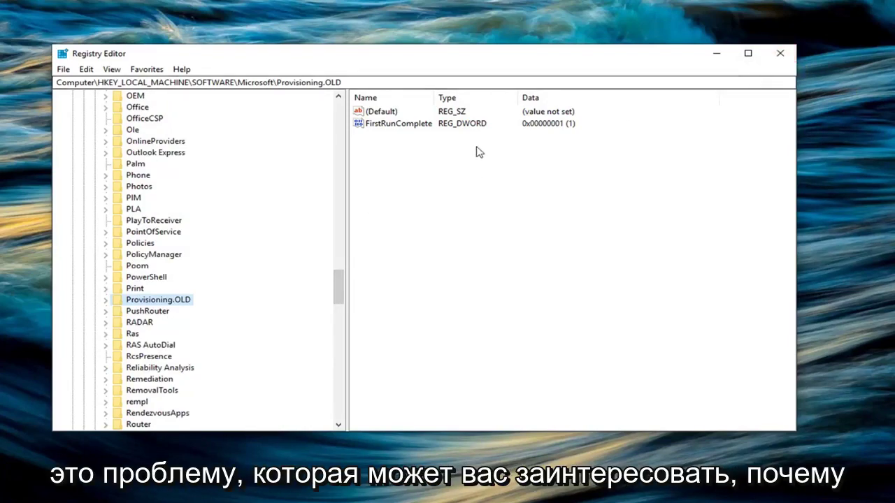
pyautogui.click(780, 53)
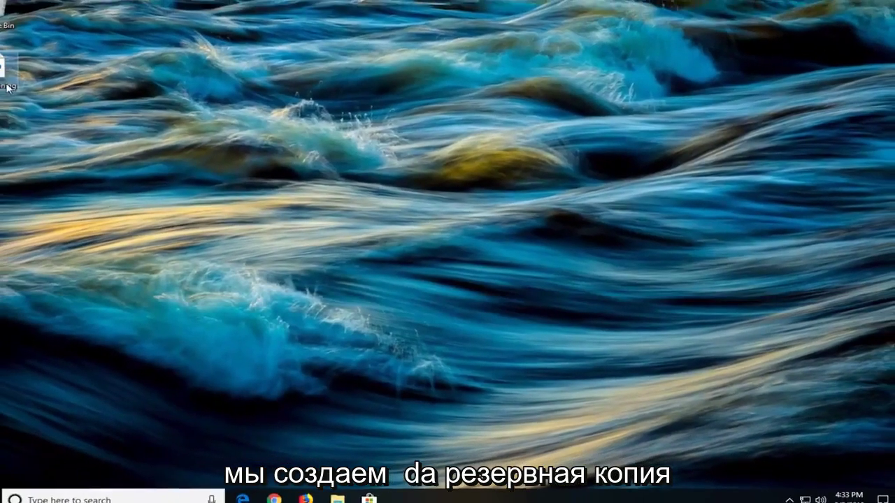